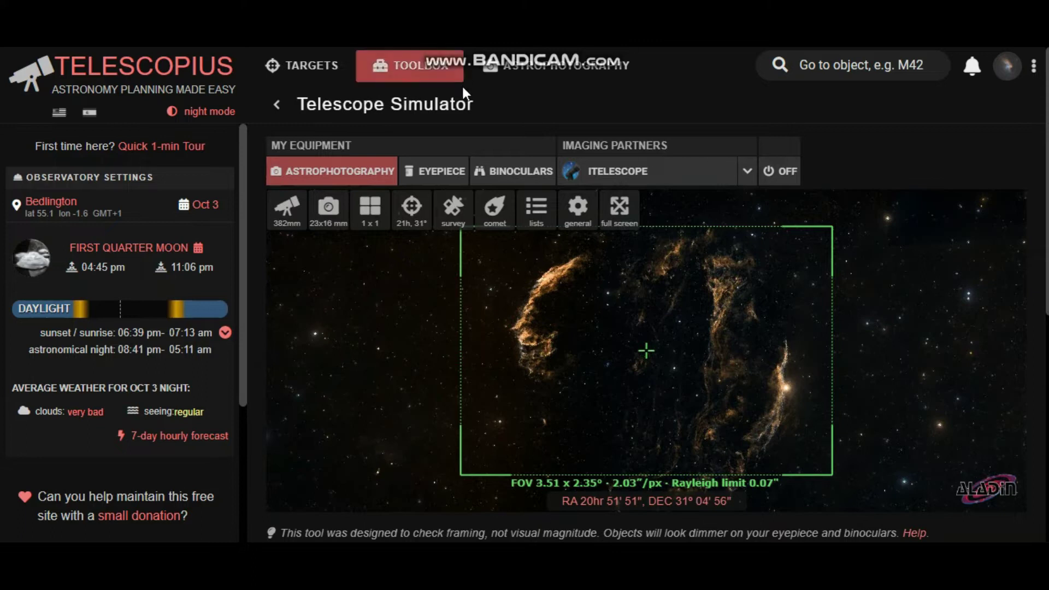
# - Search 'orion', set Orion Nebula · M 42 as the simulator target, and close the target panel
pyautogui.click(411, 208)
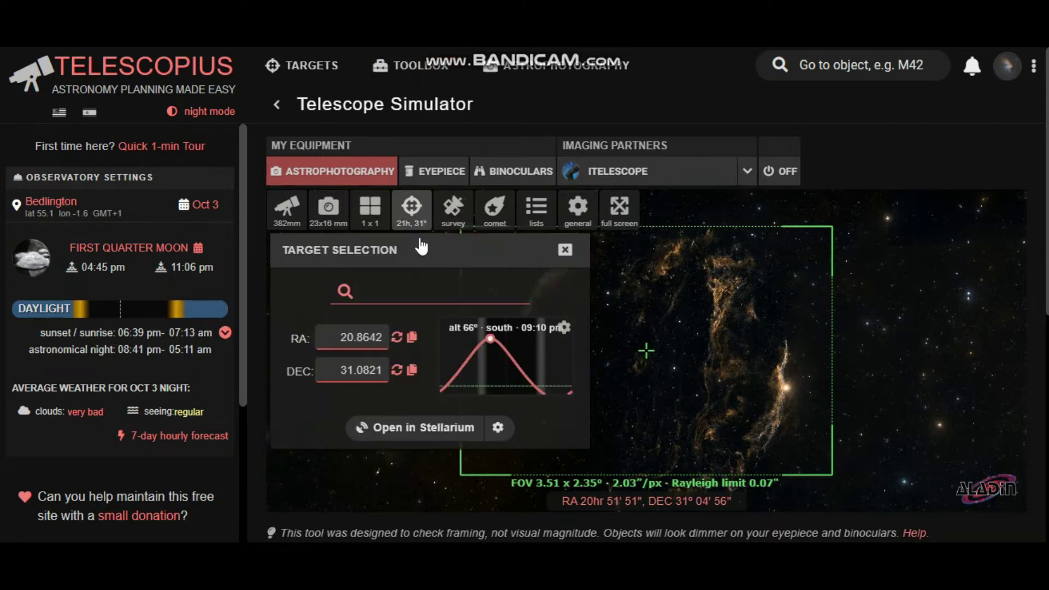
pyautogui.click(421, 299)
pyautogui.write('orion')
pyautogui.click(409, 317)
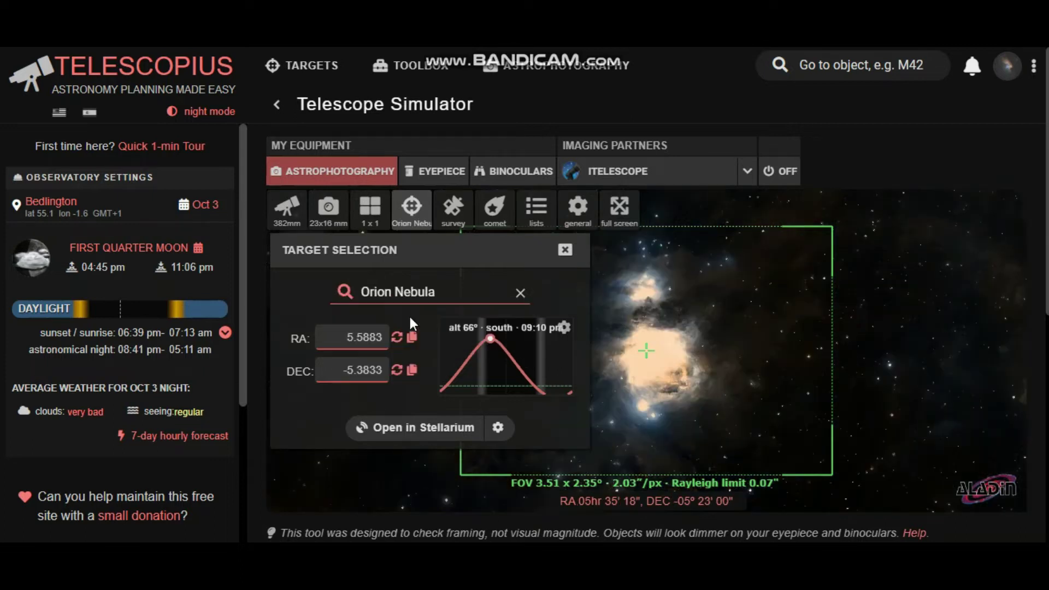
pyautogui.click(566, 250)
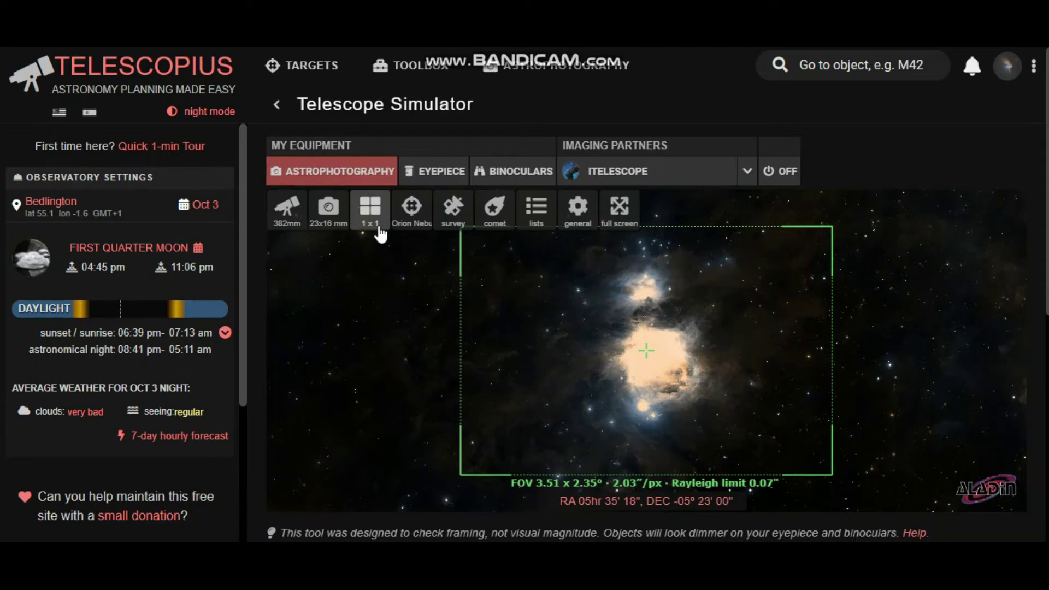
# - Pan to the Horsehead, set a 2 x 2 mosaic grid, and recentre it over Horsehead and M42
pyautogui.moveTo(382, 258); pyautogui.dragTo(438, 531)
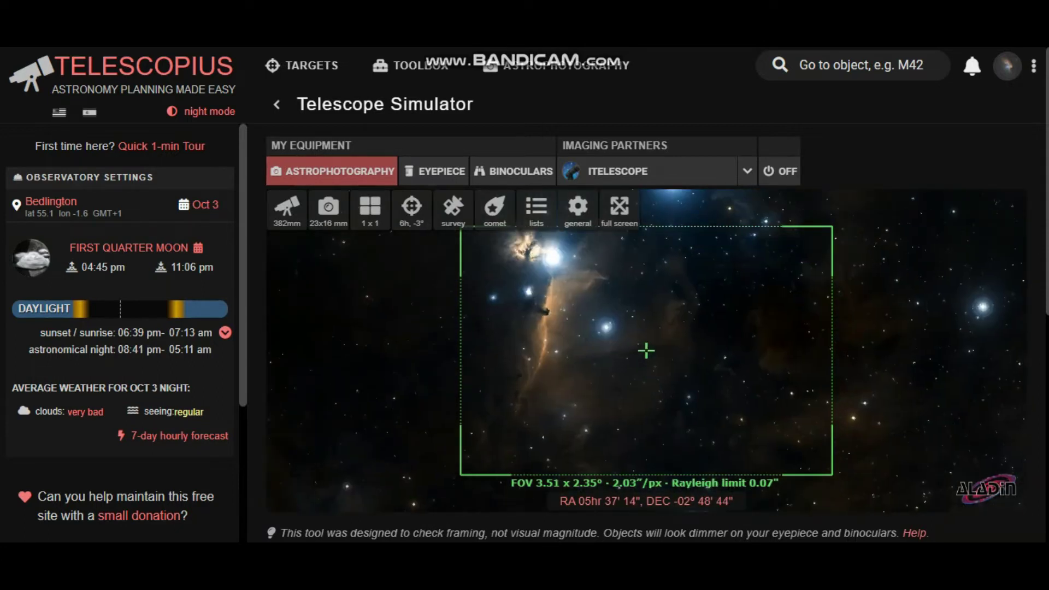
pyautogui.moveTo(518, 421); pyautogui.dragTo(492, 322)
pyautogui.click(370, 209)
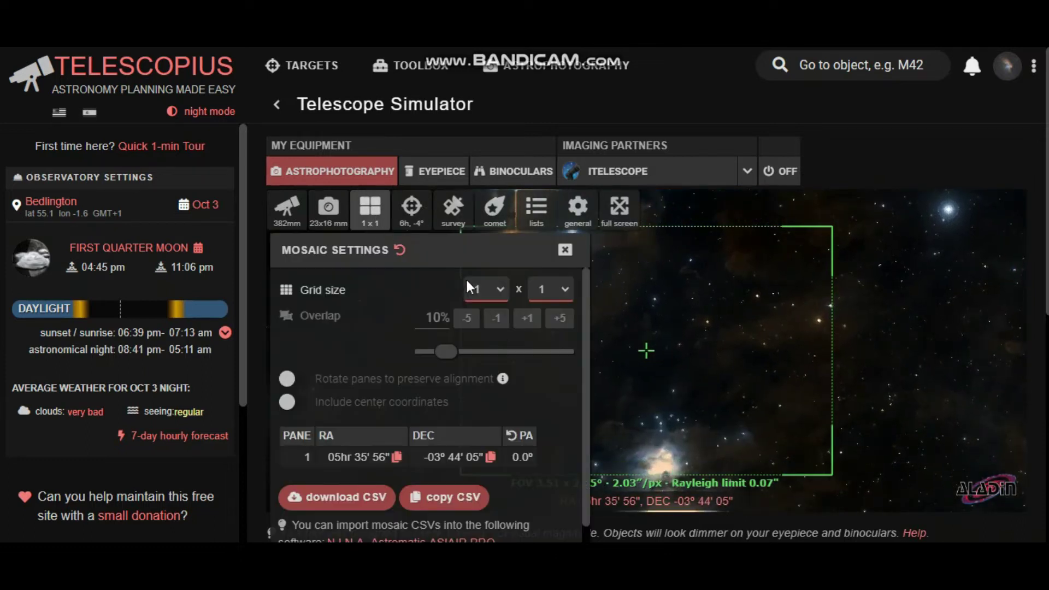
pyautogui.click(499, 290)
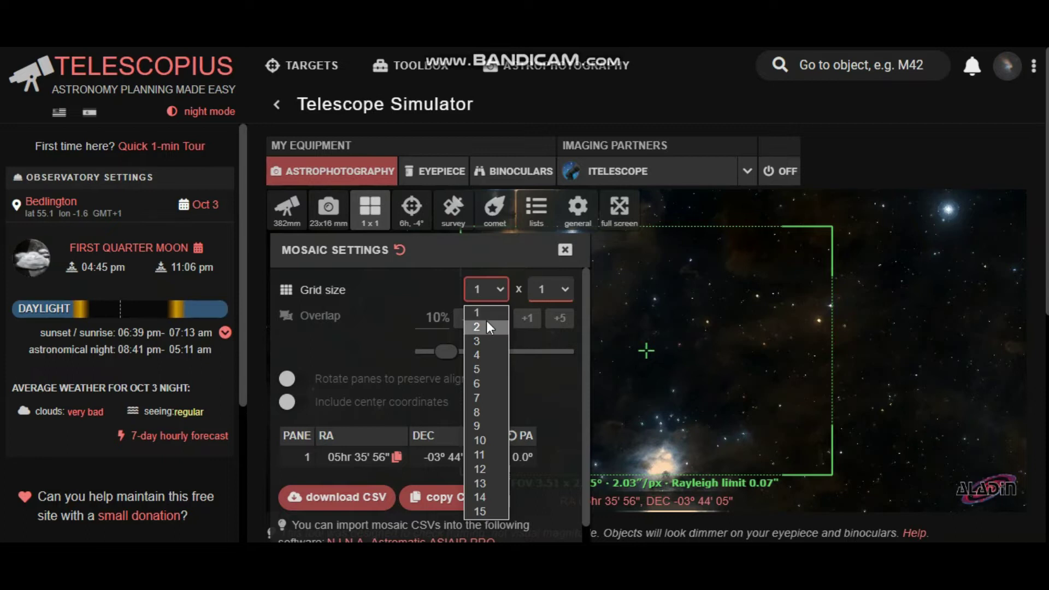
pyautogui.click(487, 320)
pyautogui.click(536, 291)
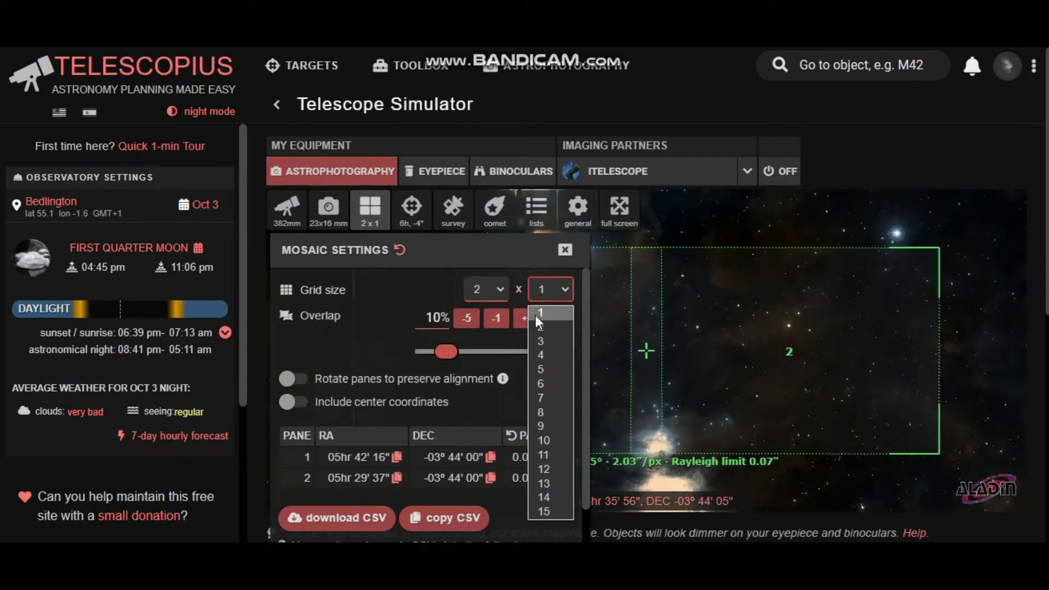
pyautogui.click(535, 319)
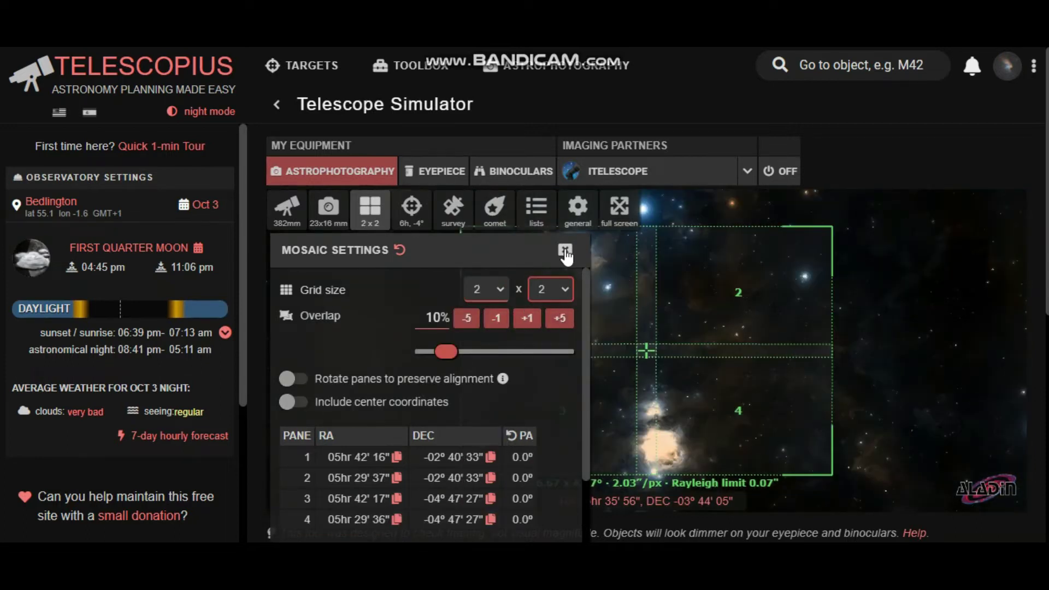
pyautogui.click(566, 253)
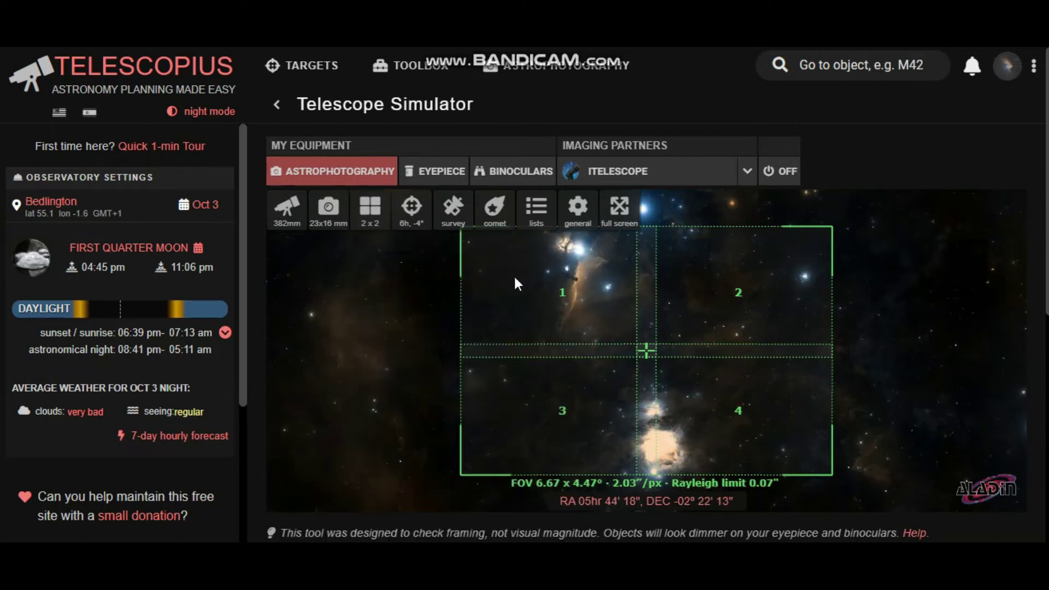
pyautogui.moveTo(385, 295)
pyautogui.mouseDown()
pyautogui.moveTo(379, 328)
pyautogui.moveTo(382, 311)
pyautogui.mouseUp()
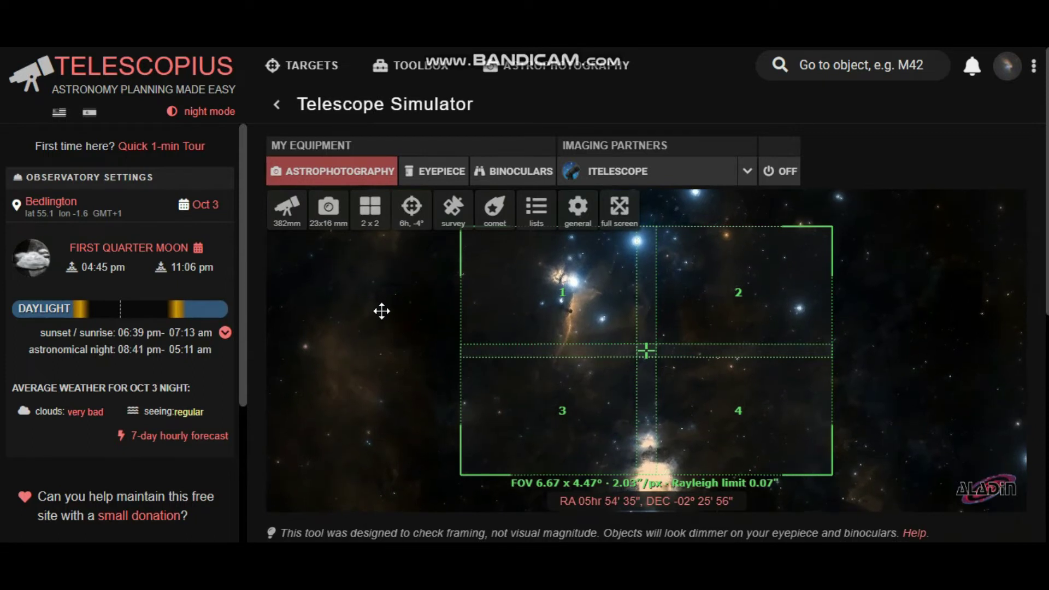
# - Change the mosaic rows from 2 to 3, making a six-pane 2 x 3 grid
pyautogui.click(377, 216)
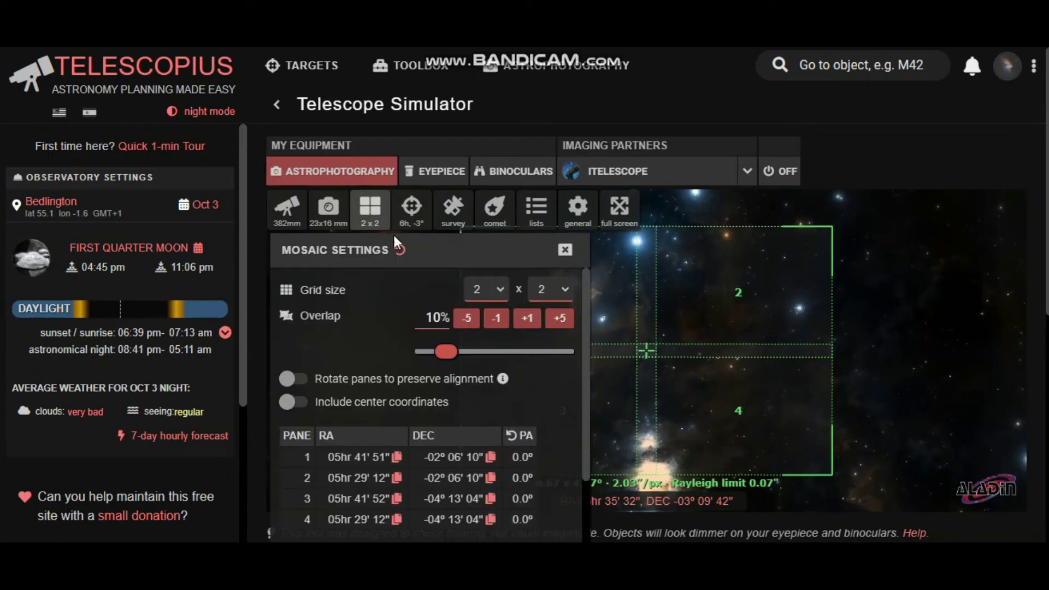
pyautogui.click(561, 290)
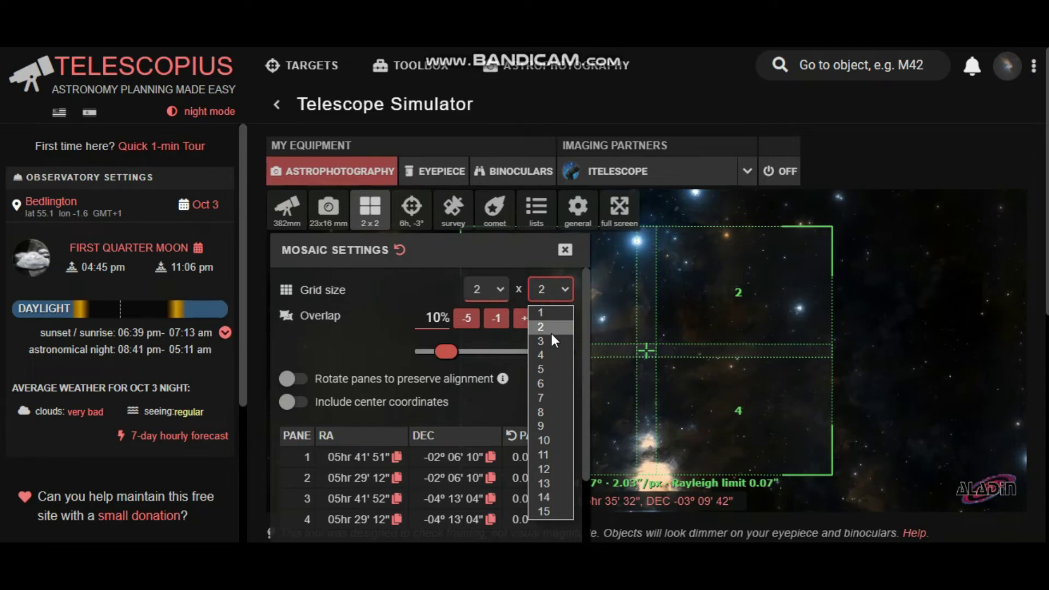
pyautogui.click(552, 340)
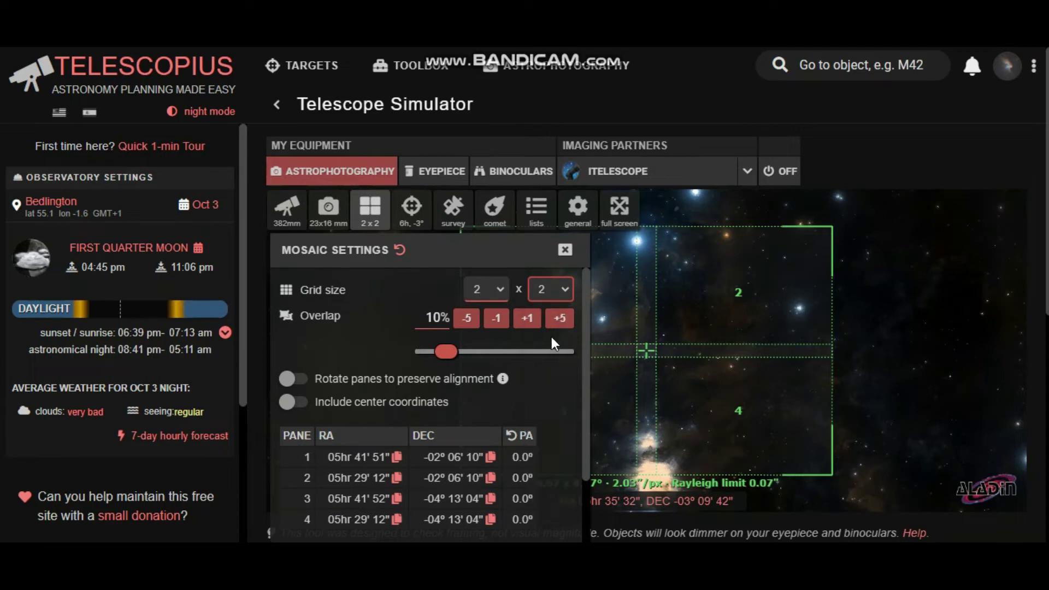
pyautogui.click(565, 251)
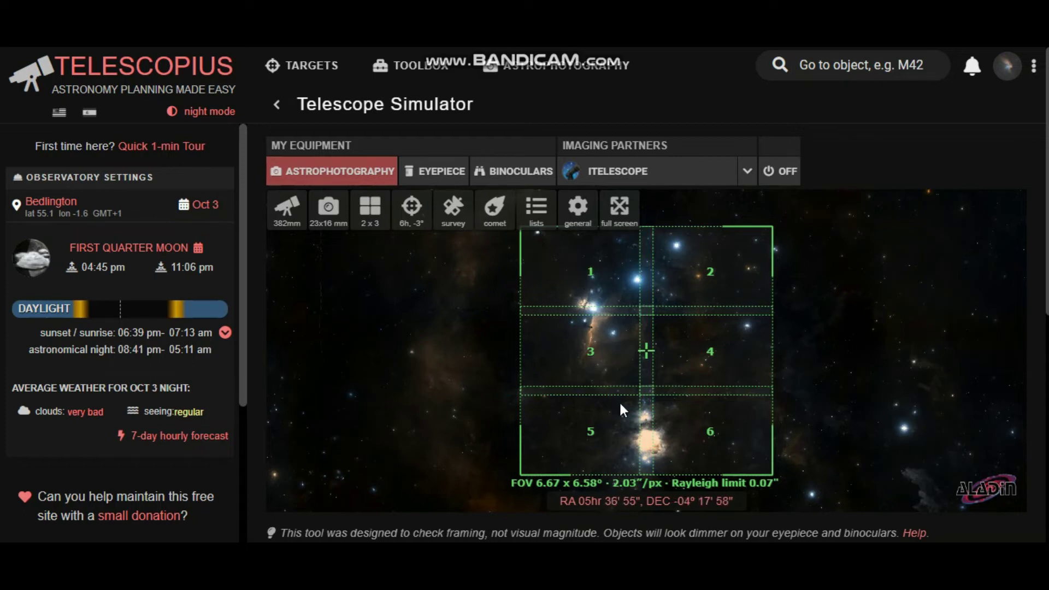
# - Nudge the 2 x 3 framing and download its pane table as telescopius-mosaic-plan.csv
pyautogui.moveTo(581, 373); pyautogui.dragTo(574, 363)
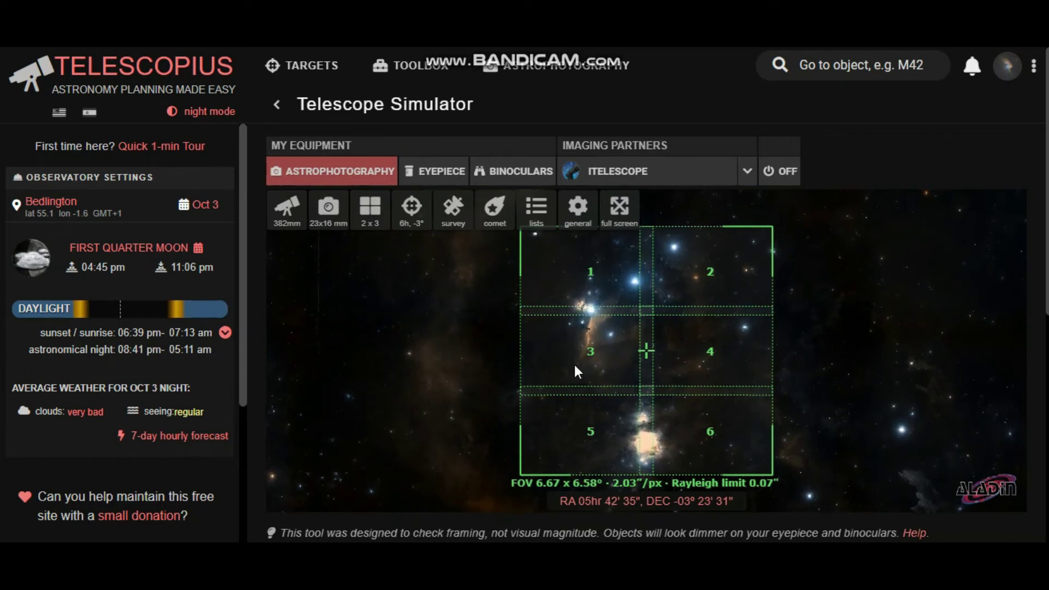
pyautogui.click(382, 225)
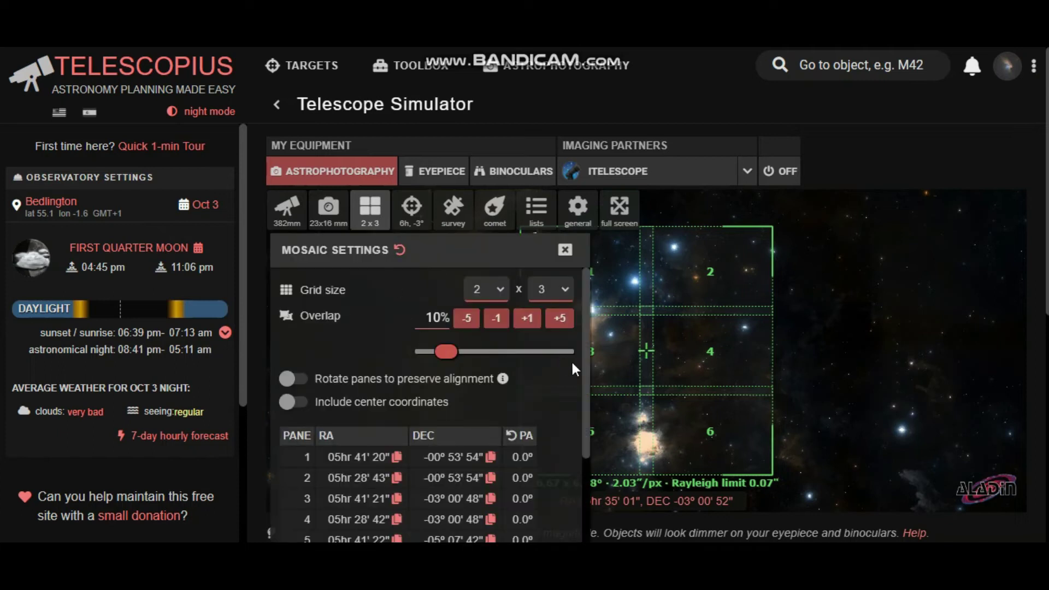
pyautogui.moveTo(588, 353); pyautogui.dragTo(500, 461)
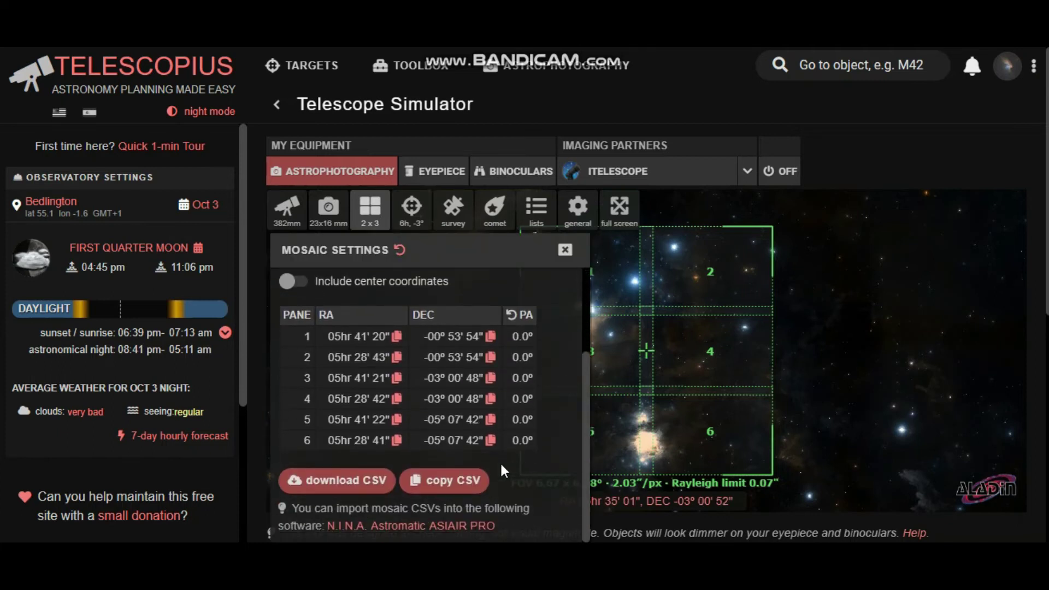
pyautogui.click(344, 482)
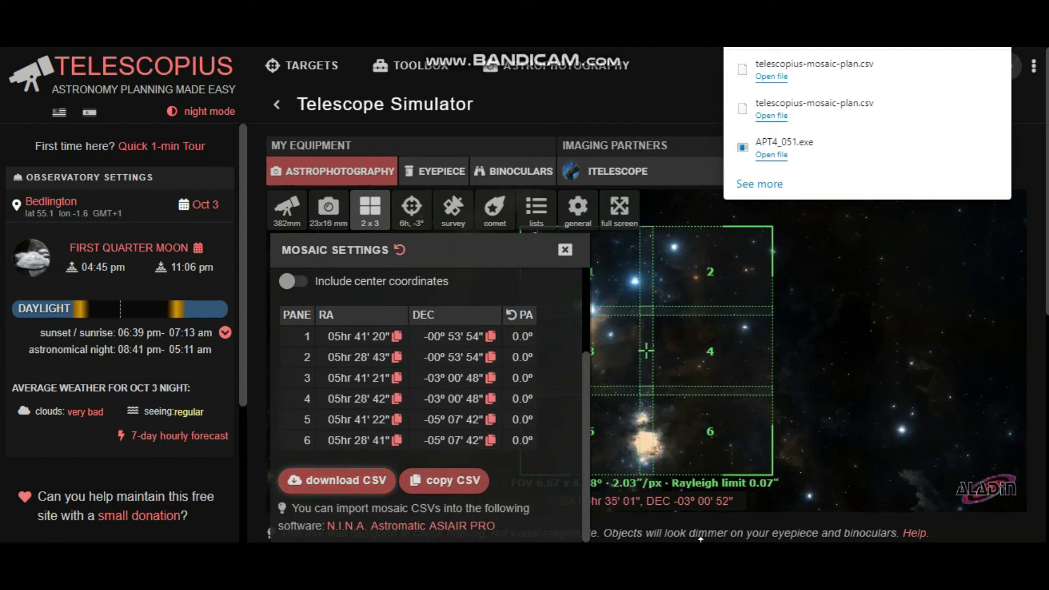
pyautogui.moveTo(703, 541)
pyautogui.moveTo(658, 482)
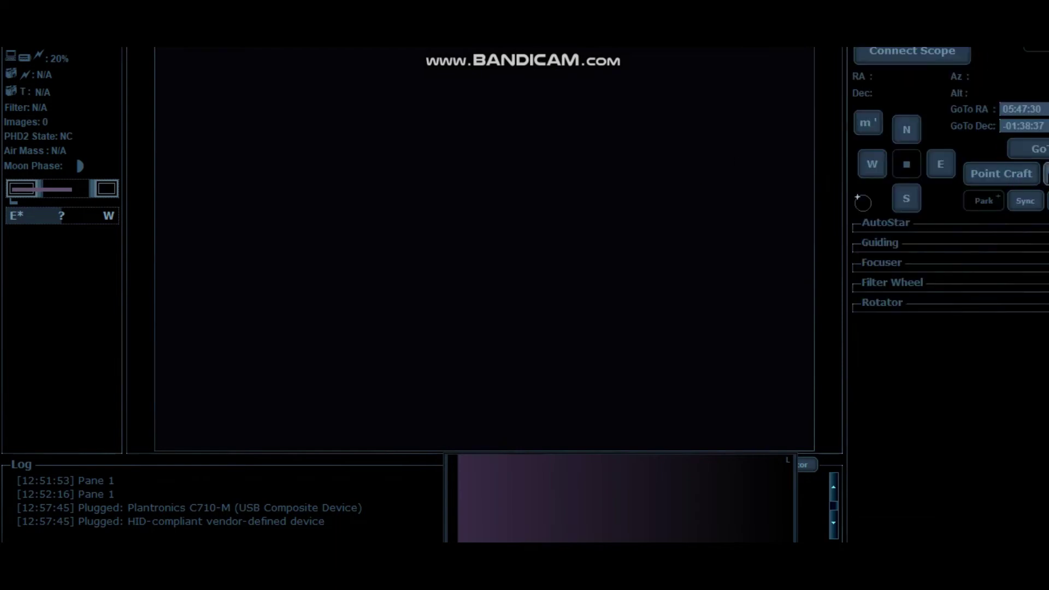
# - Import telescopius-mosaic-plan.csv into the object list using the 'Mosaic frames from Telescopius' format
pyautogui.click(1047, 174)
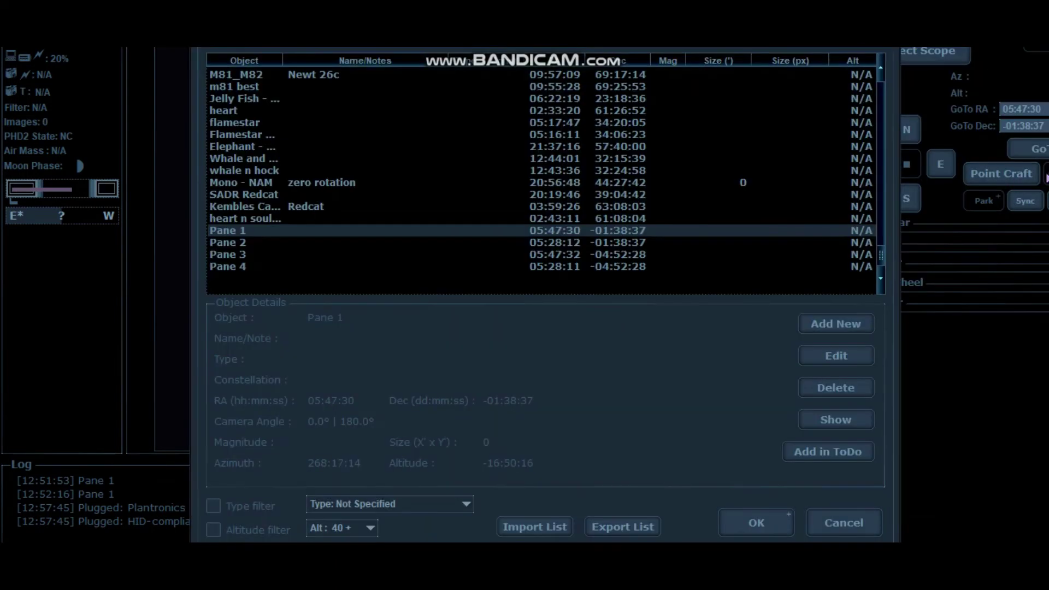
pyautogui.click(554, 533)
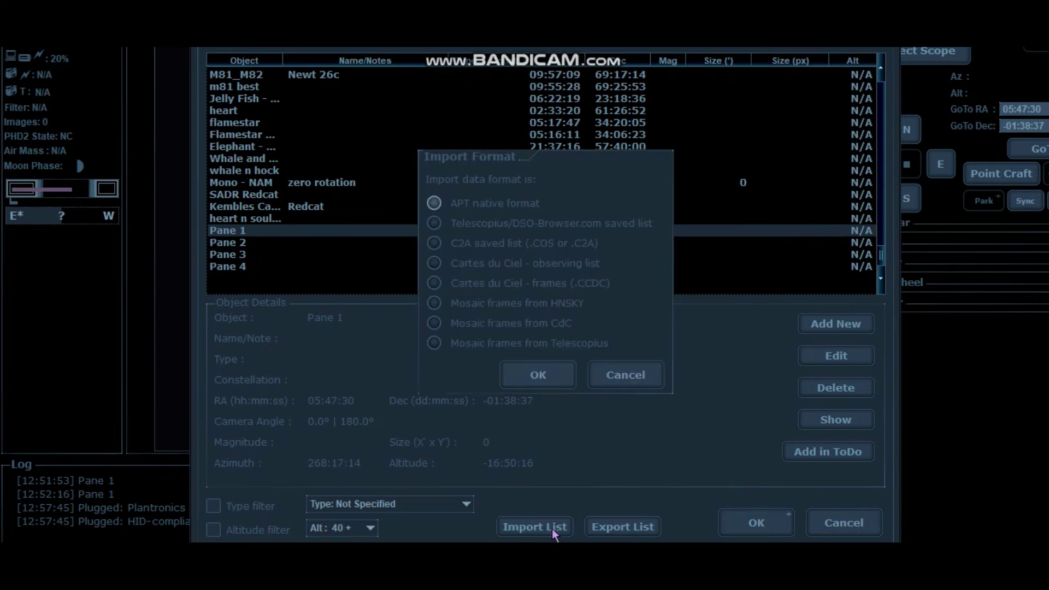
pyautogui.click(434, 343)
pyautogui.click(551, 378)
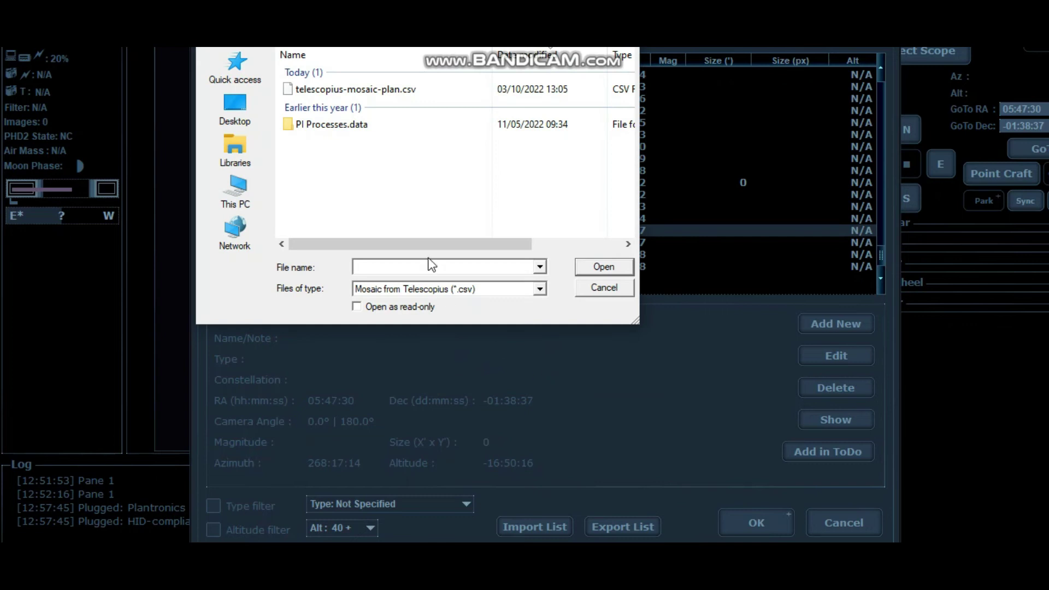
pyautogui.click(362, 90)
pyautogui.click(601, 268)
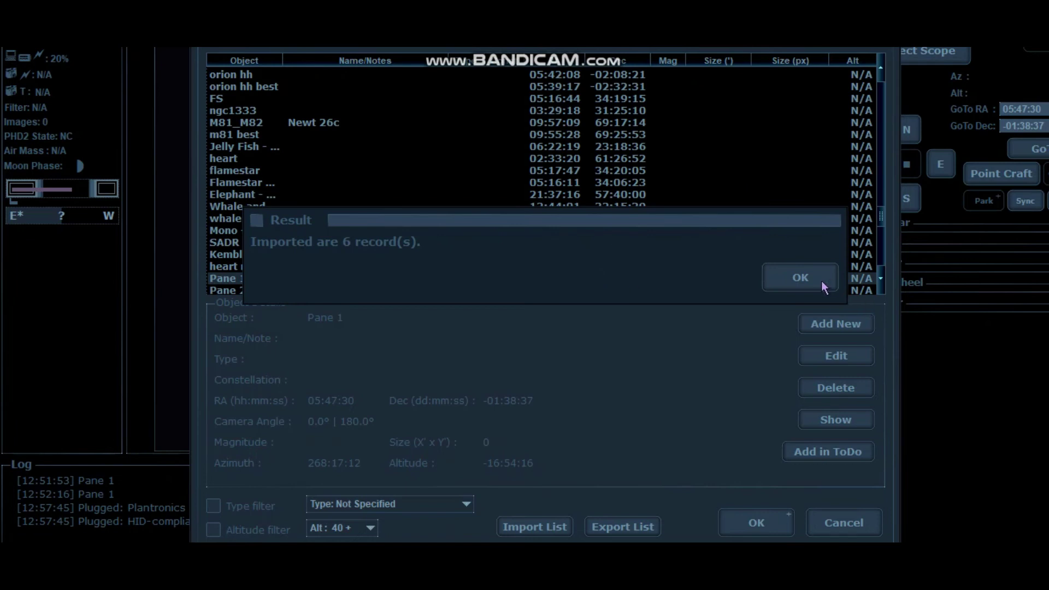
# - Acknowledge the 6-records import message and select Pane 1 at RA 05:41:20, Dec -00:53:54
pyautogui.click(813, 286)
pyautogui.moveTo(881, 219); pyautogui.dragTo(883, 256)
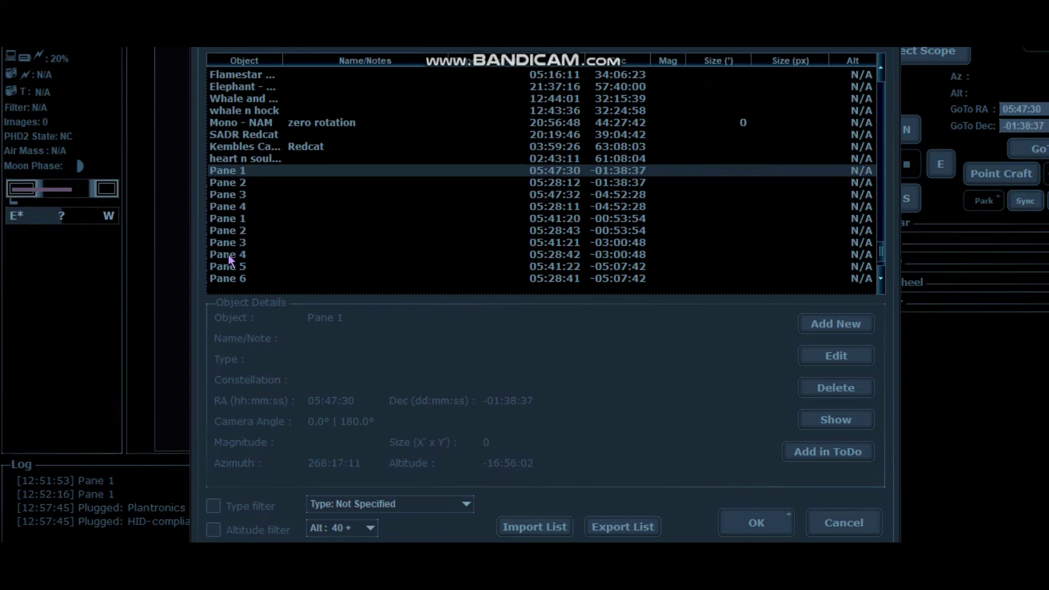
pyautogui.click(235, 221)
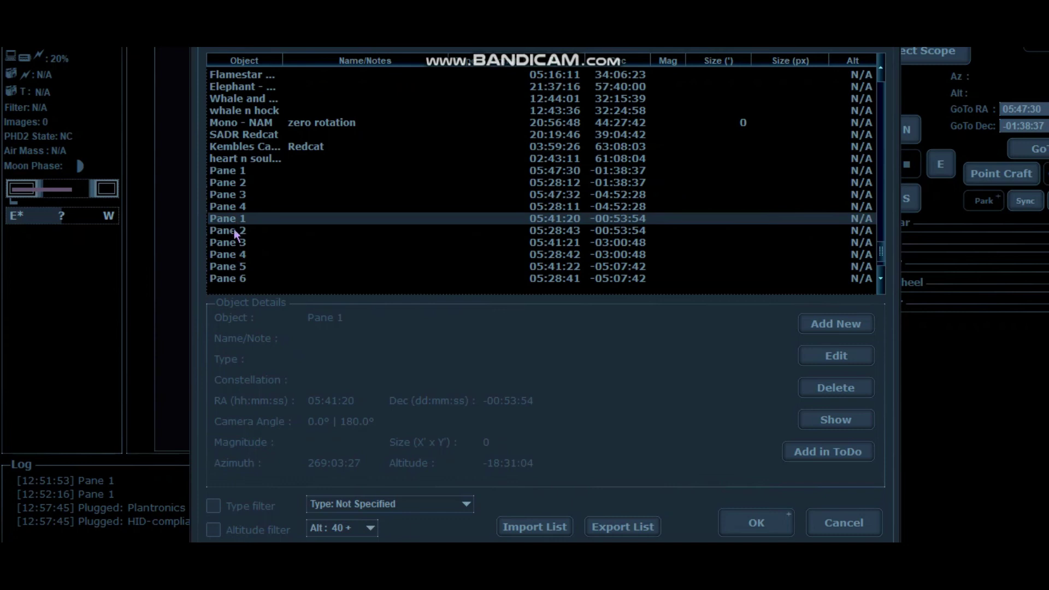